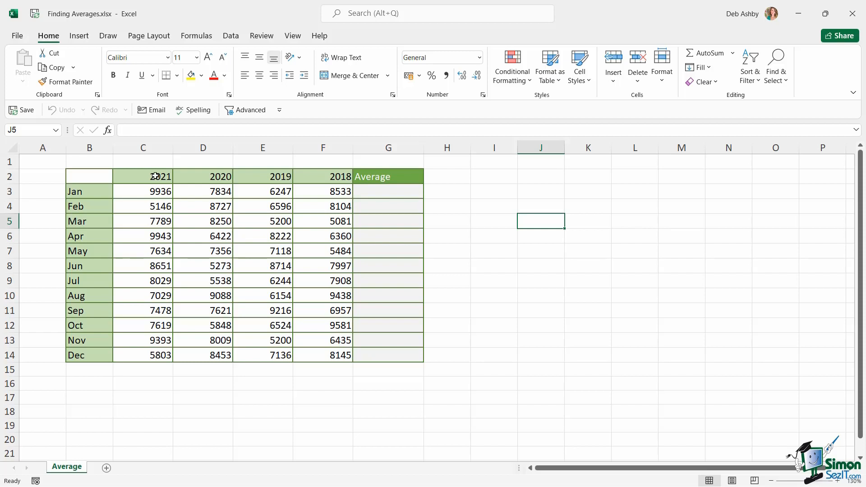
pyautogui.moveTo(155, 176); pyautogui.dragTo(343, 177)
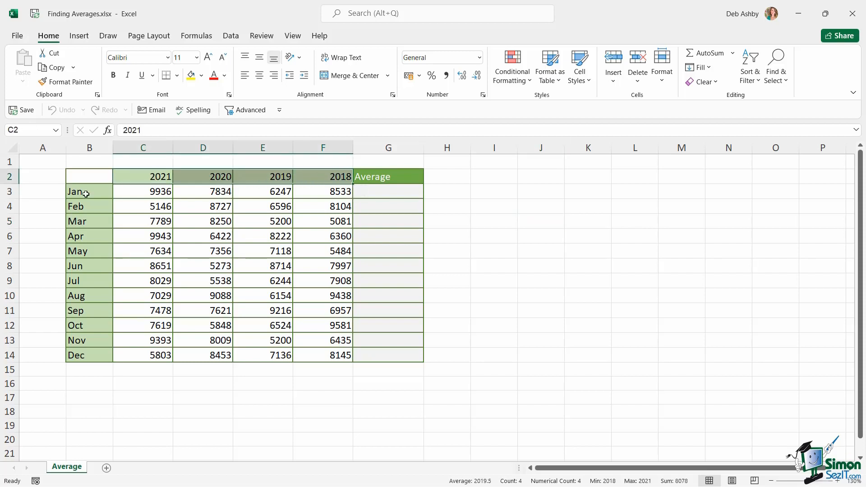
pyautogui.moveTo(86, 192); pyautogui.dragTo(88, 356)
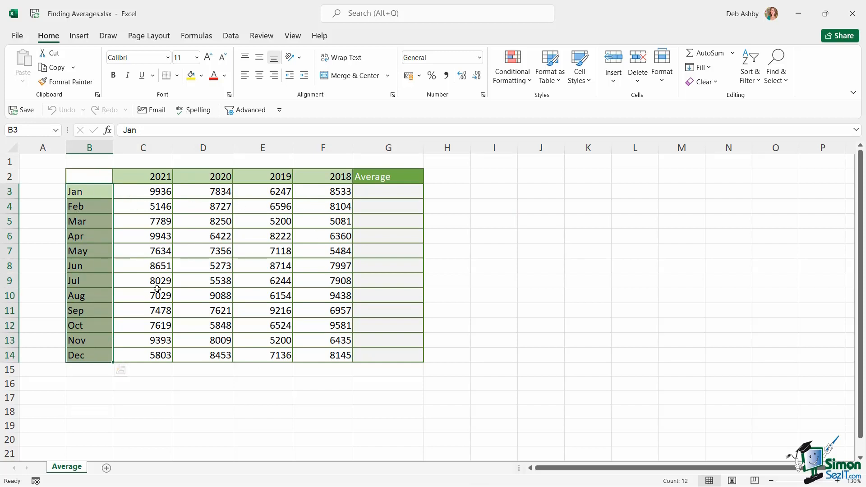
pyautogui.click(385, 193)
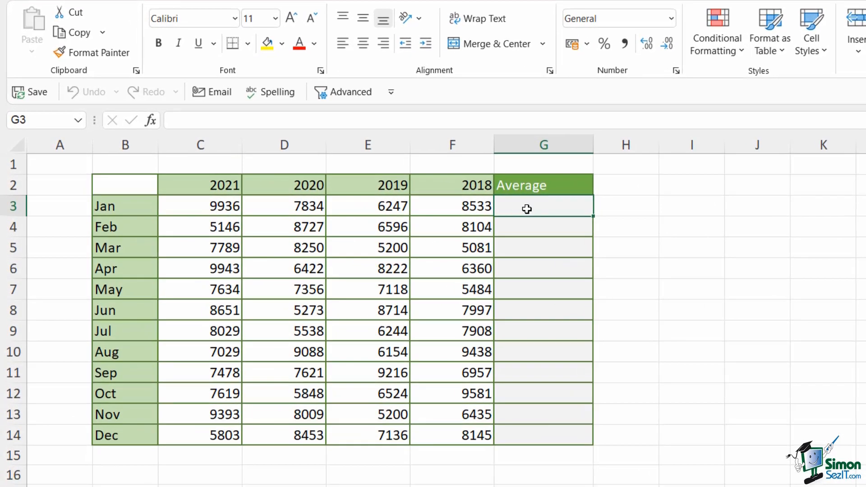
pyautogui.click(184, 206)
pyautogui.moveTo(184, 206); pyautogui.dragTo(458, 205)
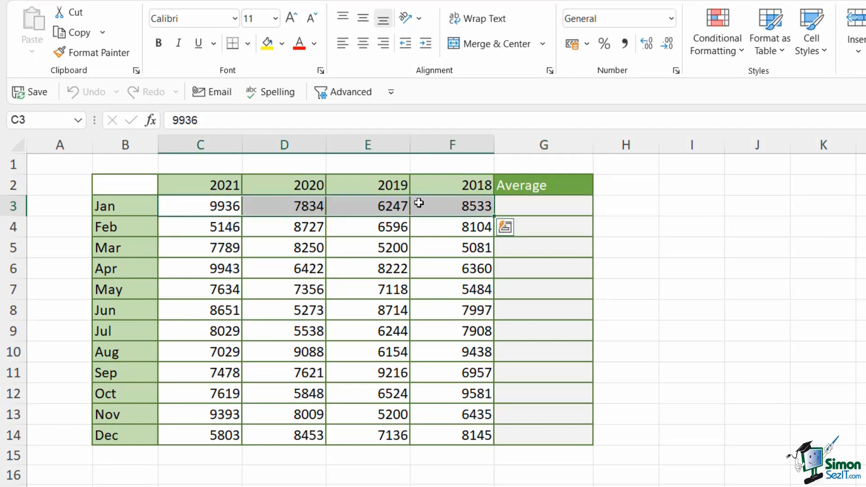
# Calculate January's average across 2021 to 2018 in G3 with the formula =AVERAGE(C3:F3)
pyautogui.click(517, 210)
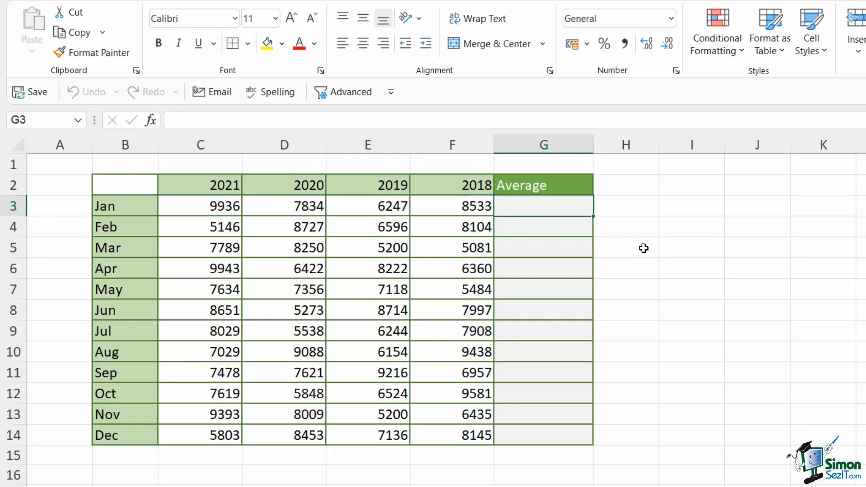
pyautogui.write('=a')
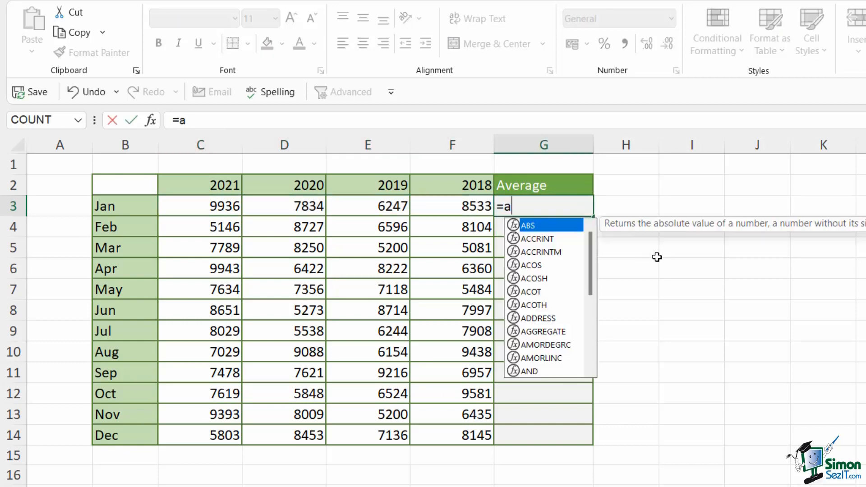
pyautogui.write('verag')
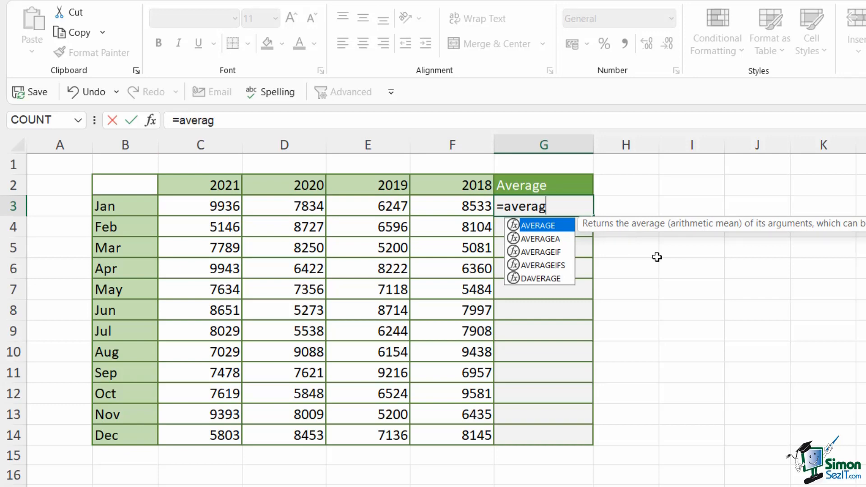
pyautogui.press('Tab')
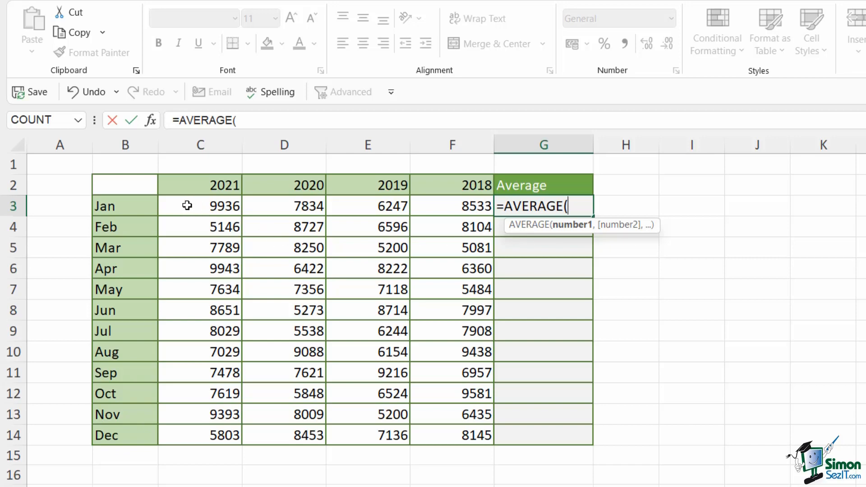
pyautogui.moveTo(187, 203); pyautogui.dragTo(455, 201)
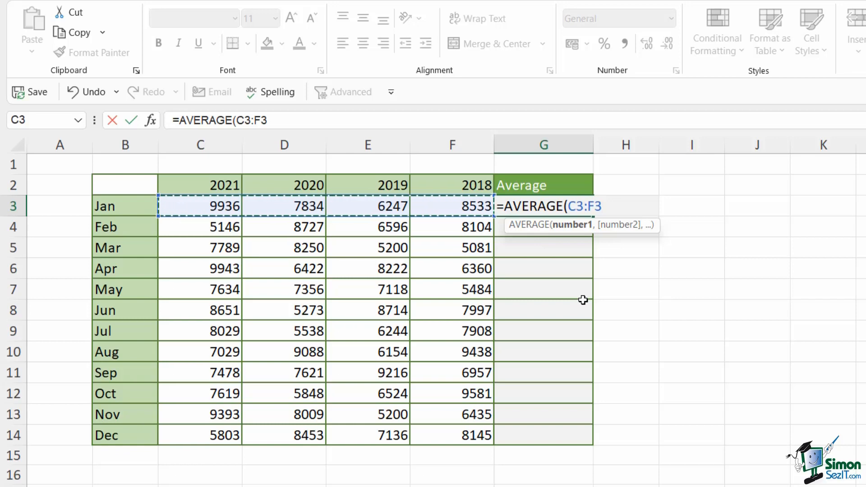
pyautogui.write(')')
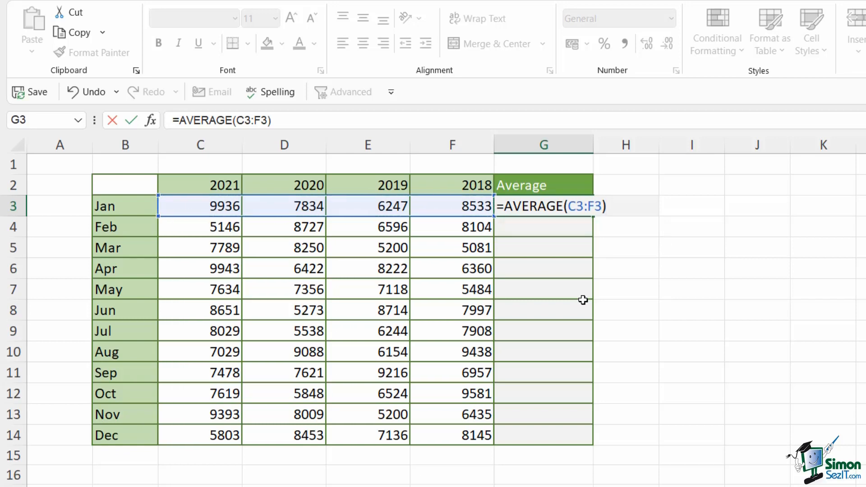
pyautogui.hotkey('ctrl', 'Return')
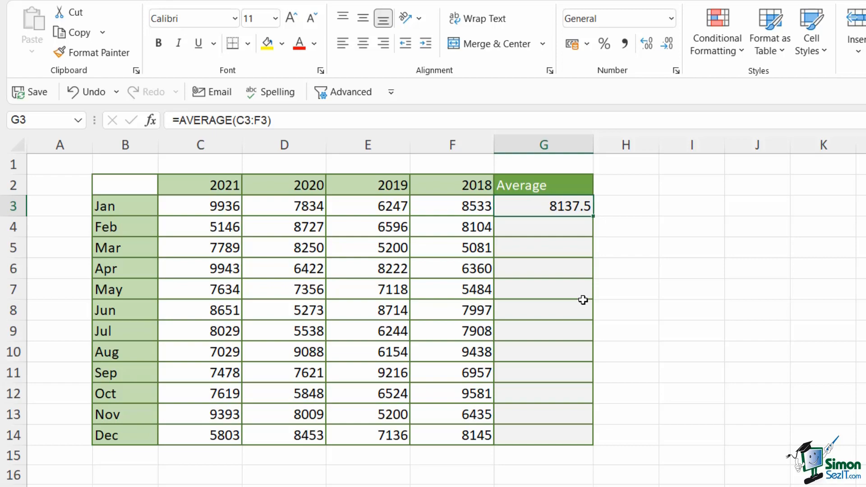
pyautogui.click(547, 234)
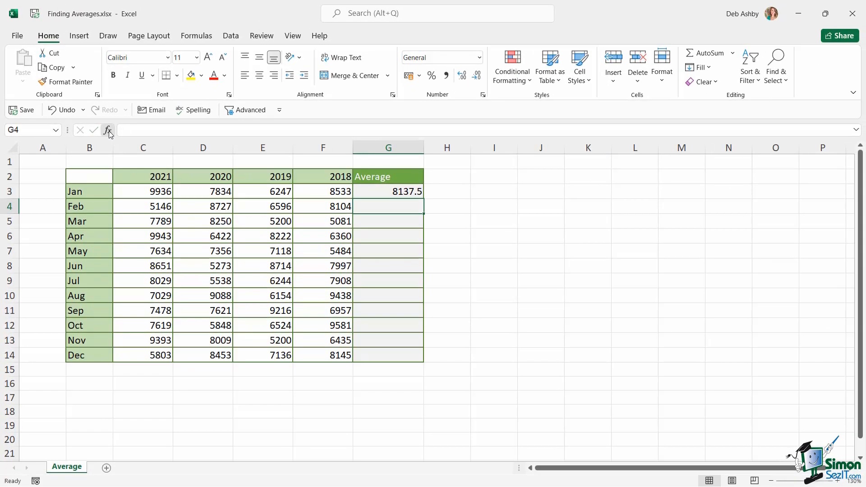
pyautogui.click(127, 126)
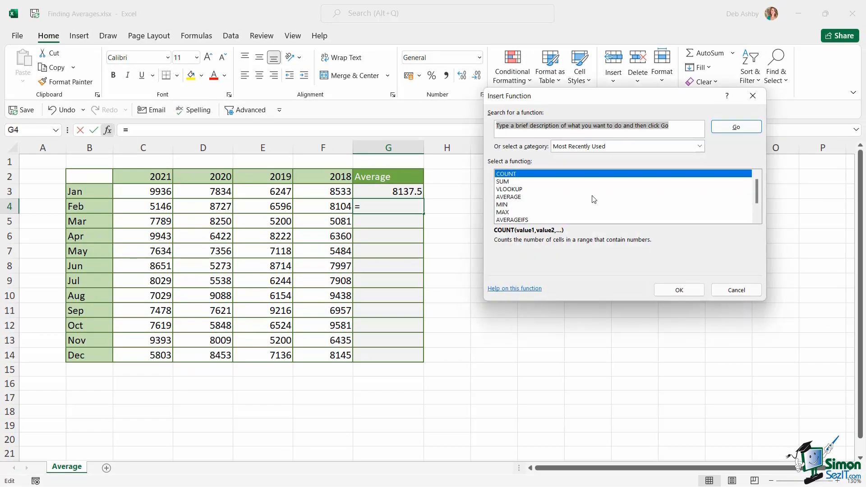
pyautogui.write('ave')
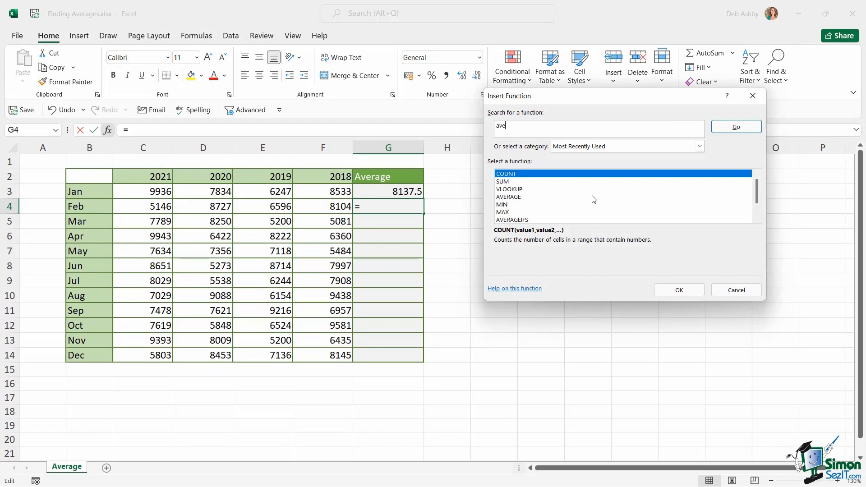
pyautogui.write('rage')
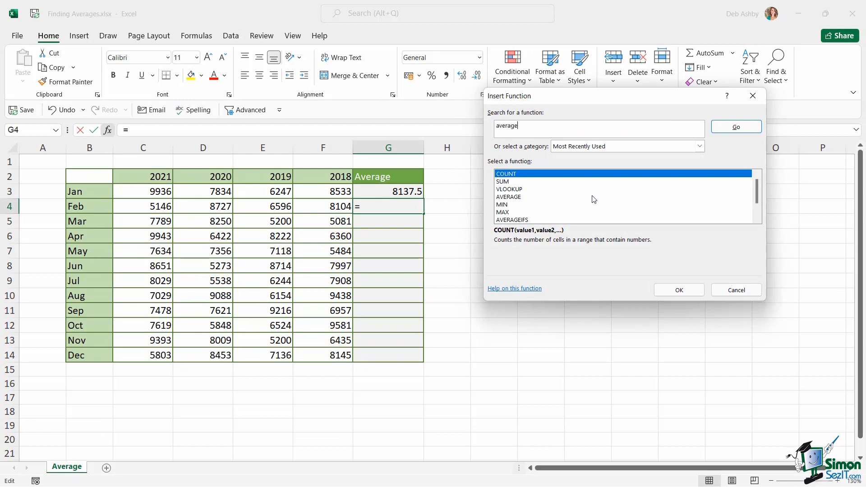
pyautogui.click(728, 129)
pyautogui.doubleClick(536, 176)
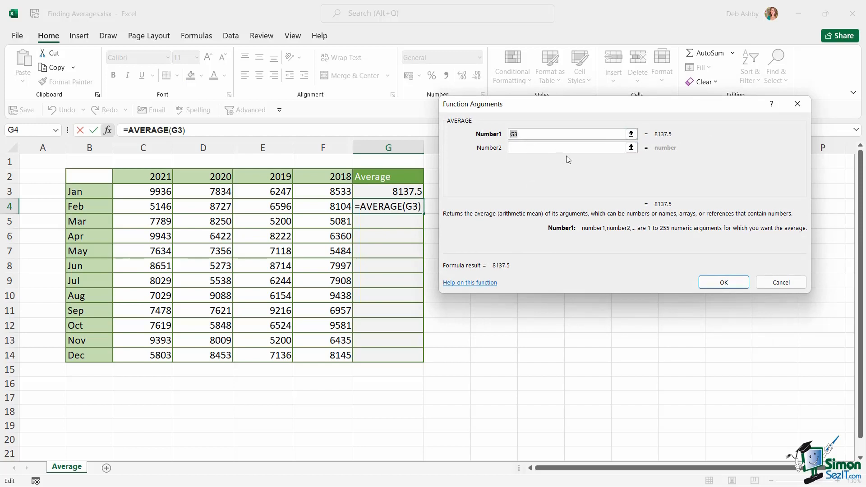
pyautogui.click(781, 282)
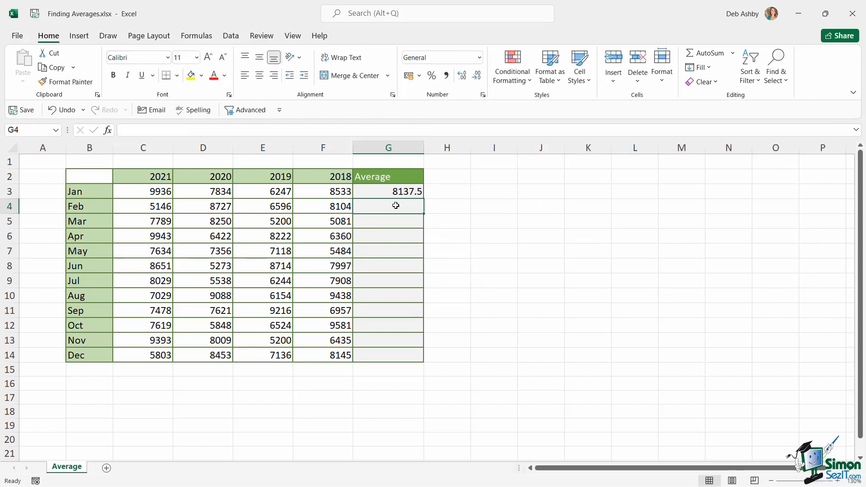
# Calculate February's average in G4 with the AutoSum Average function, using the range C4:F4
pyautogui.click(198, 37)
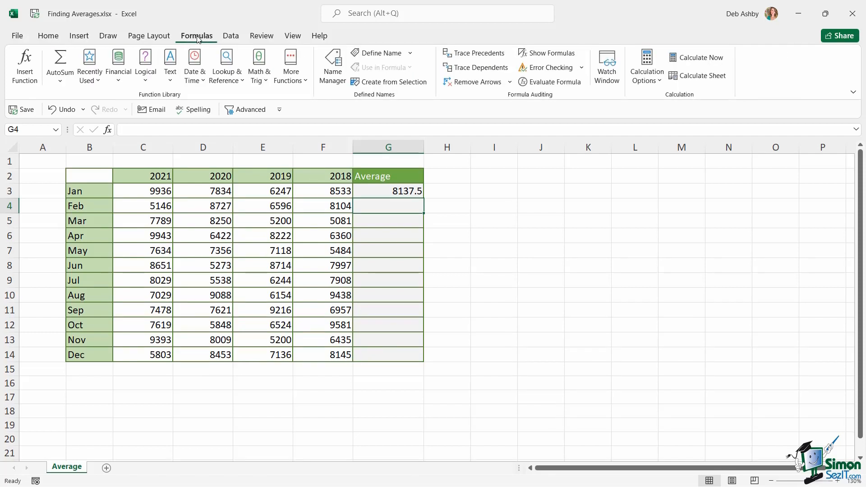
pyautogui.click(60, 81)
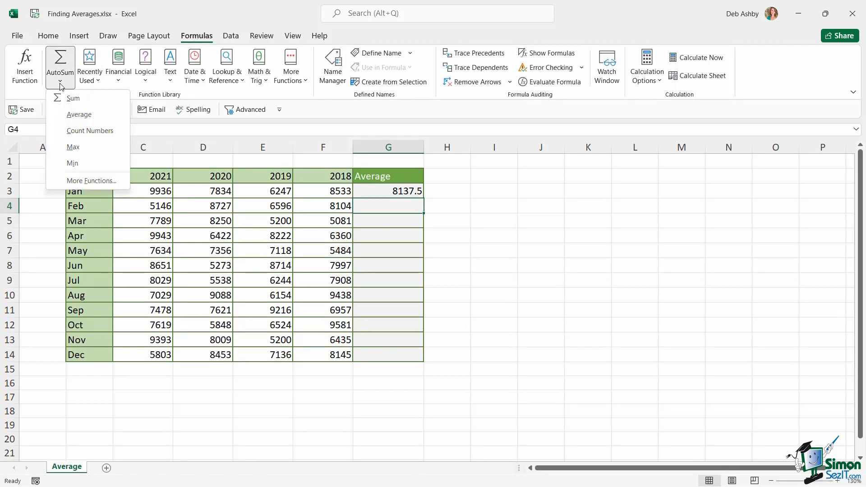
pyautogui.click(79, 114)
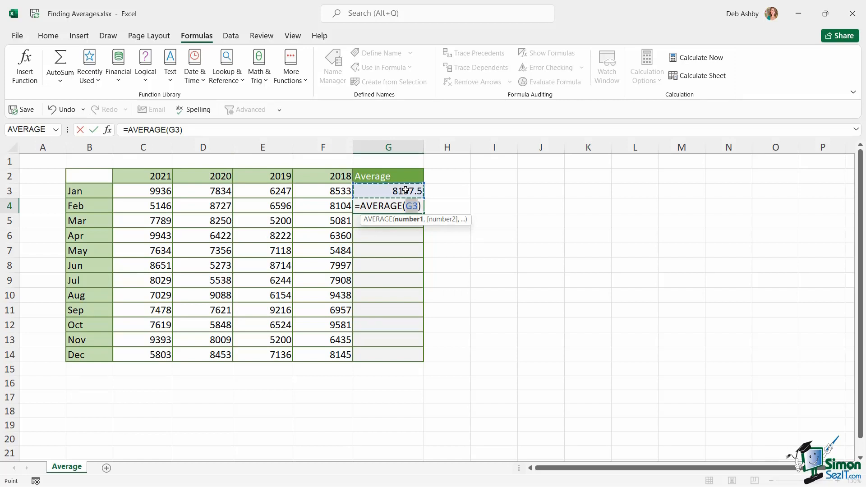
pyautogui.moveTo(152, 206); pyautogui.dragTo(350, 205)
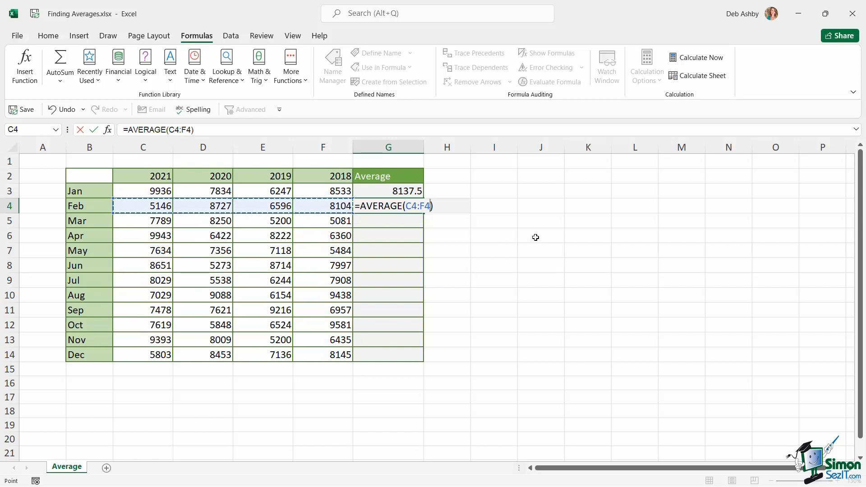
pyautogui.hotkey('ctrl', 'Return')
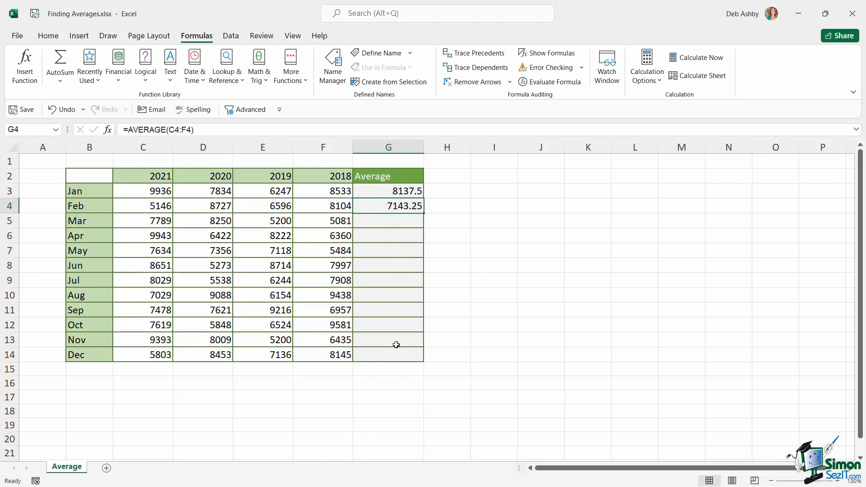
pyautogui.moveTo(397, 219); pyautogui.dragTo(399, 355)
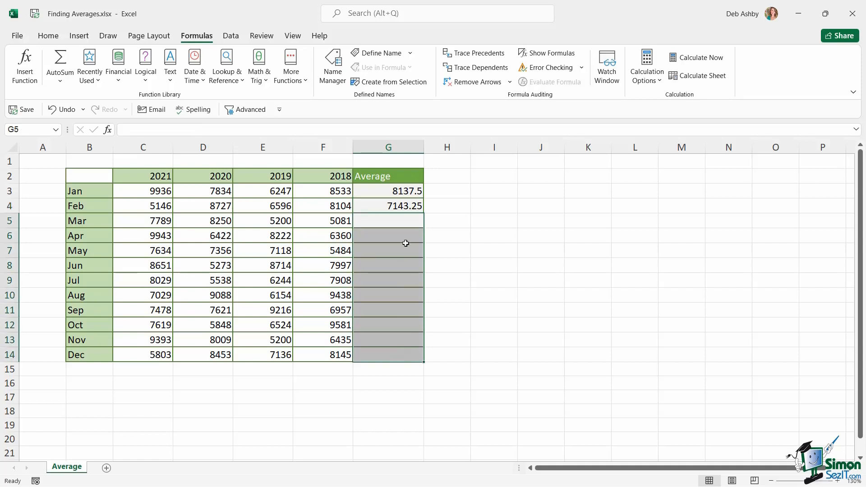
pyautogui.click(396, 208)
pyautogui.click(391, 223)
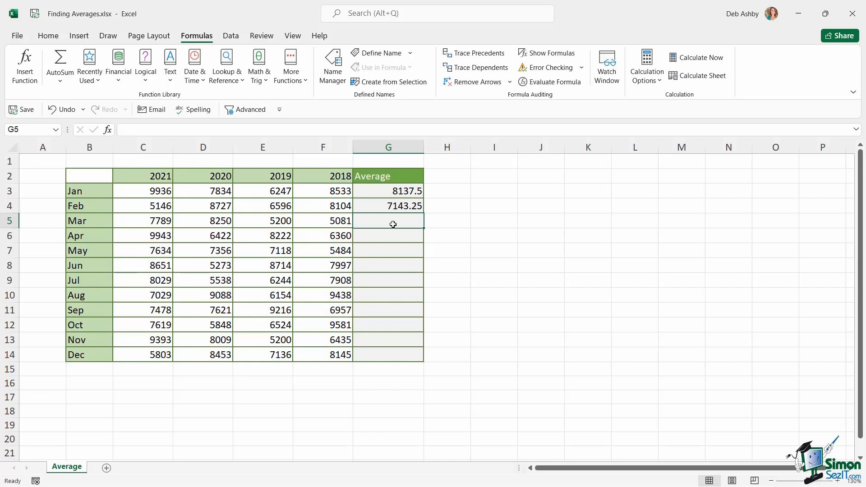
# Fill the February average formula from G4 down through December in G14
pyautogui.click(403, 205)
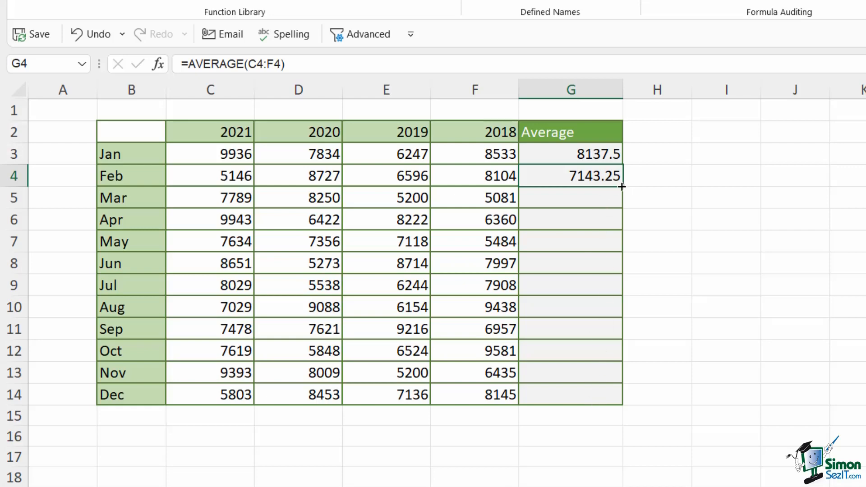
pyautogui.moveTo(623, 188); pyautogui.dragTo(623, 403)
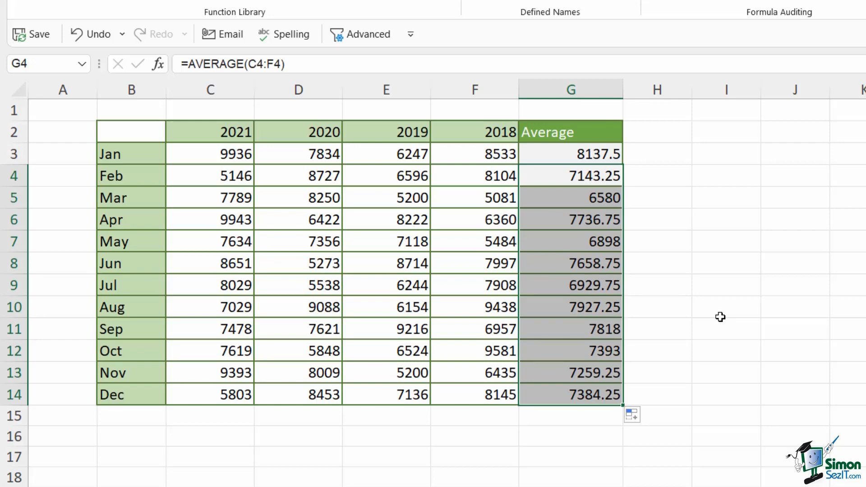
pyautogui.hotkey('ctrl', 'z')
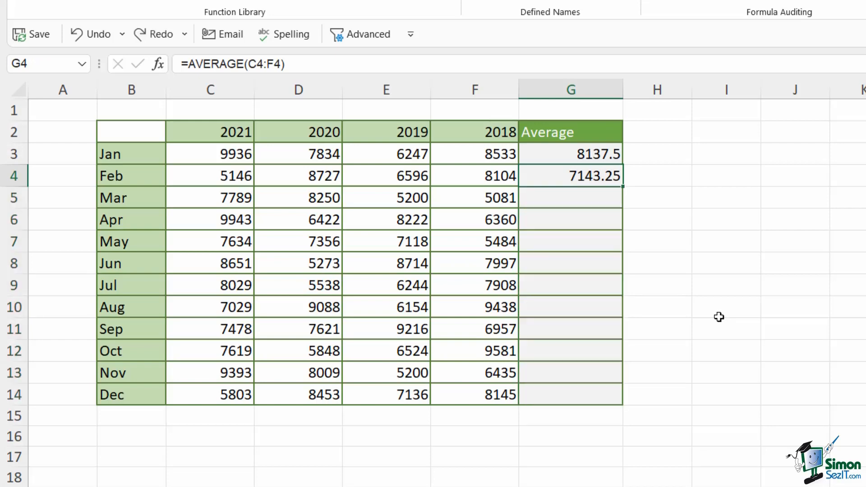
pyautogui.doubleClick(623, 187)
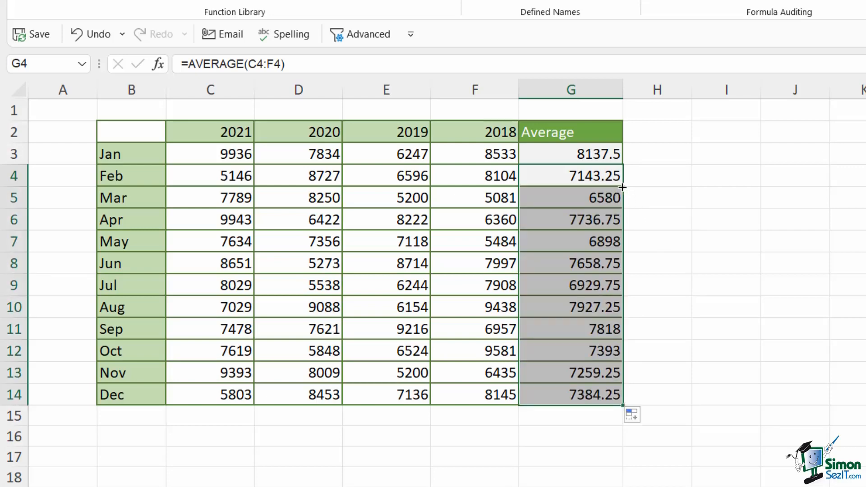
pyautogui.click(712, 194)
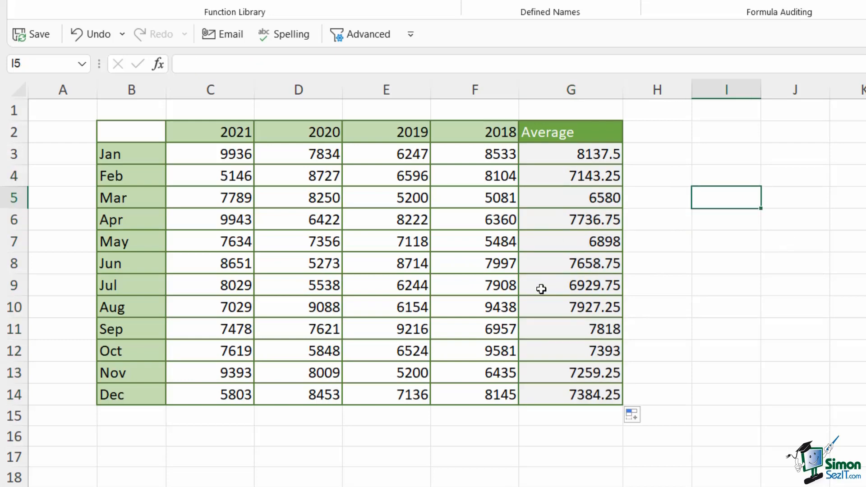
# Check the July average formula in G9 and the cells it references, leaving the formula as it is
pyautogui.click(567, 285)
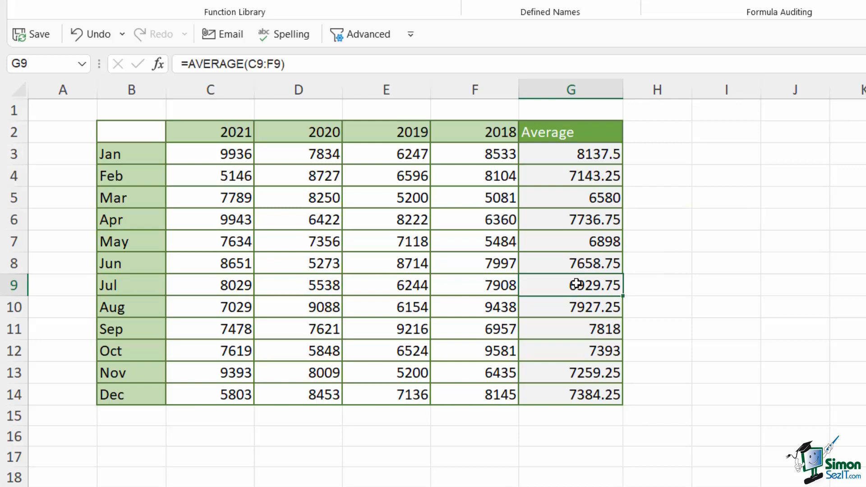
pyautogui.doubleClick(577, 283)
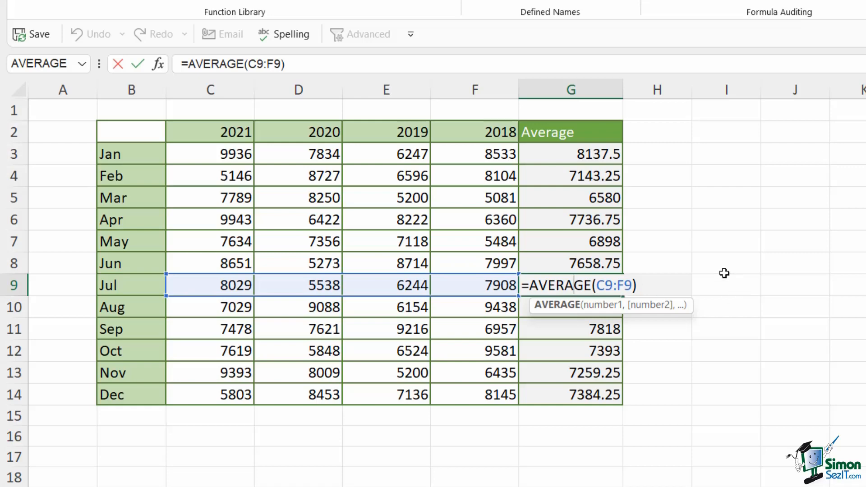
pyautogui.hotkey('ctrl', 'Return')
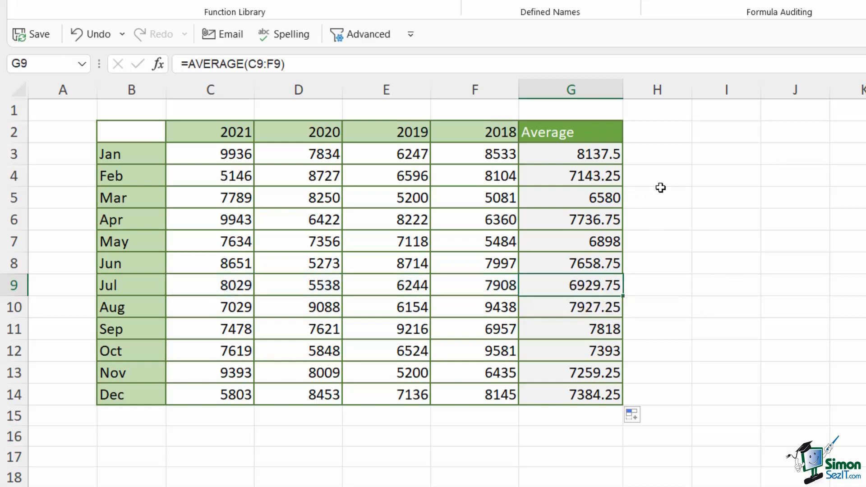